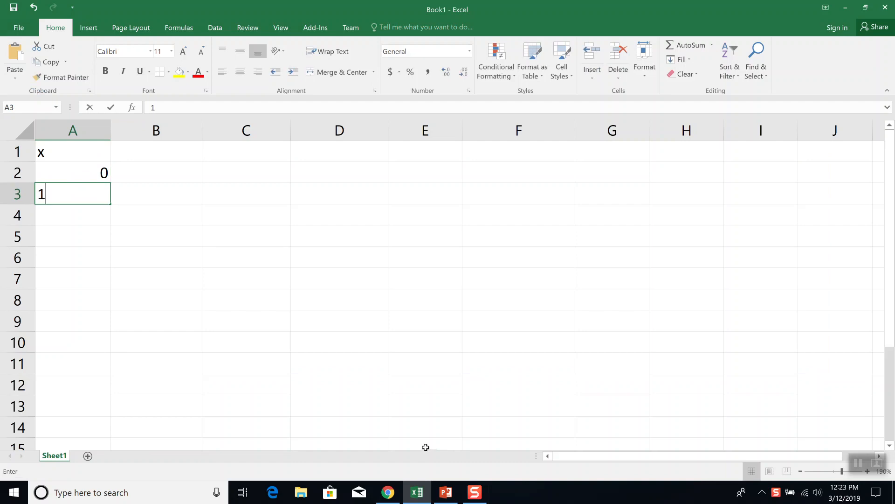
- Complete the x values 1, 2 and 3 in A3:A5 and enter the heading P(x) in B1
{"action": "type", "text": "3"}
{"action": "key", "text": "Return"}
{"action": "key", "text": "Up"}
{"action": "key", "text": "Up"}
{"action": "key", "text": "Up"}
{"action": "key", "text": "Up"}
{"action": "key", "text": "Up"}
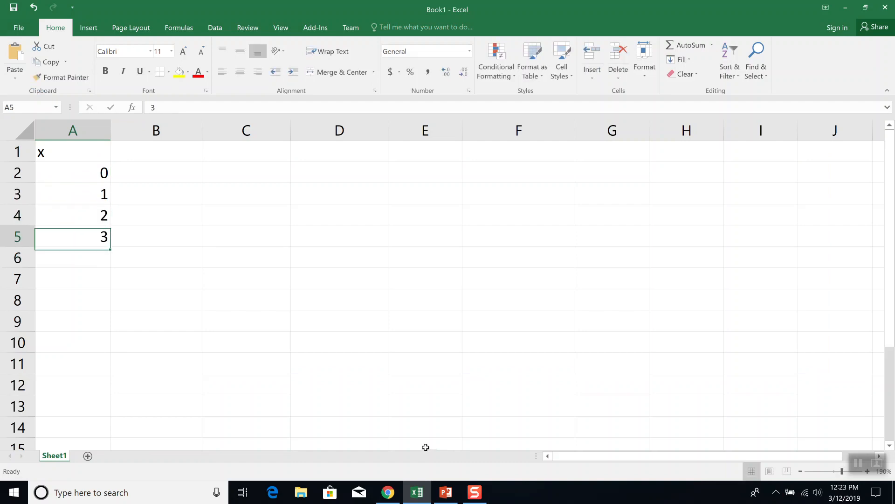
{"action": "key", "text": "Right"}
{"action": "type", "text": "P(x)"}
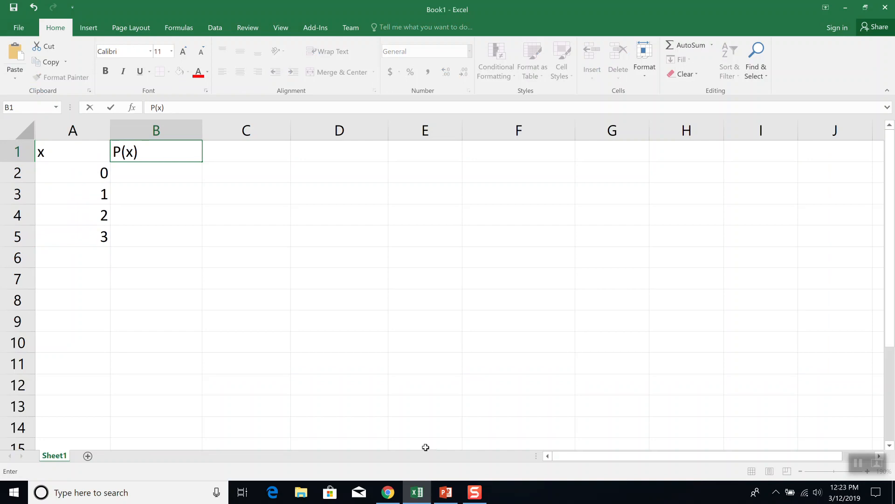
{"action": "key", "text": "Return"}
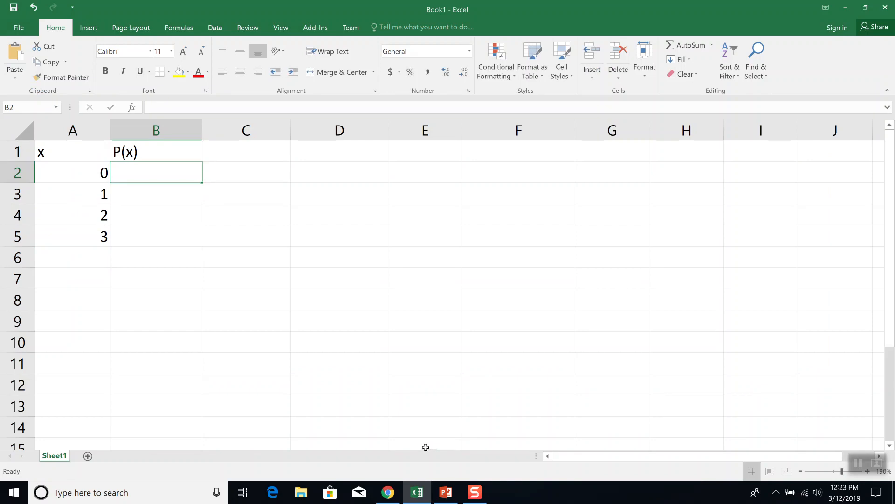
- Using the percentages in the PowerPoint table, enter the first two probabilities in Excel: 0.205 in B2 and 0.30 in B3
{"action": "key", "text": "alt+Tab"}
{"action": "key", "text": "alt+Tab"}
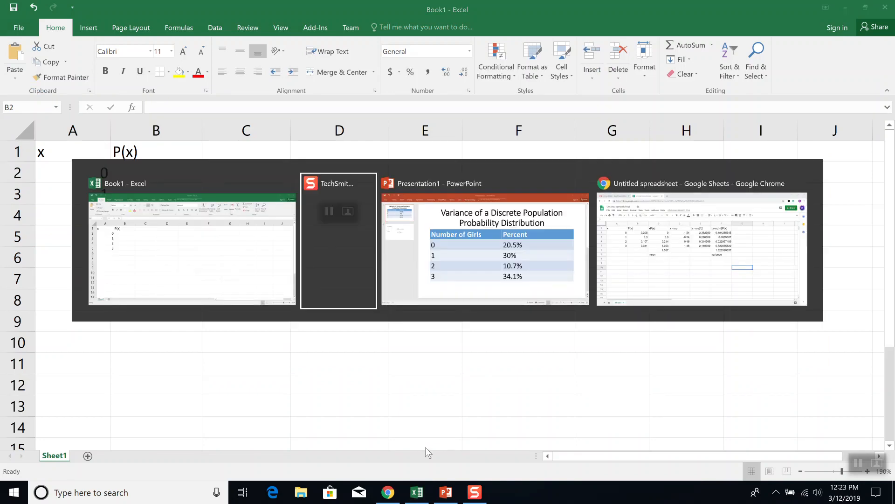
{"action": "key", "text": "alt+Tab"}
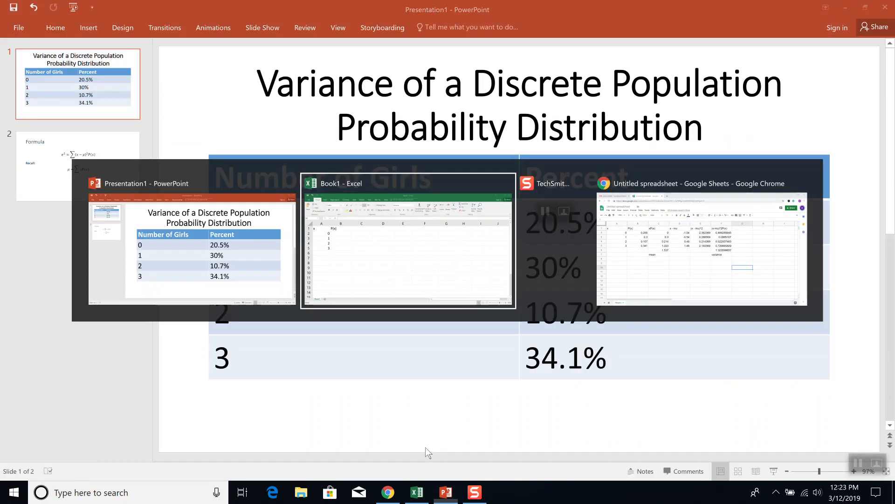
{"action": "type", "text": "0.205"}
{"action": "key", "text": "Return"}
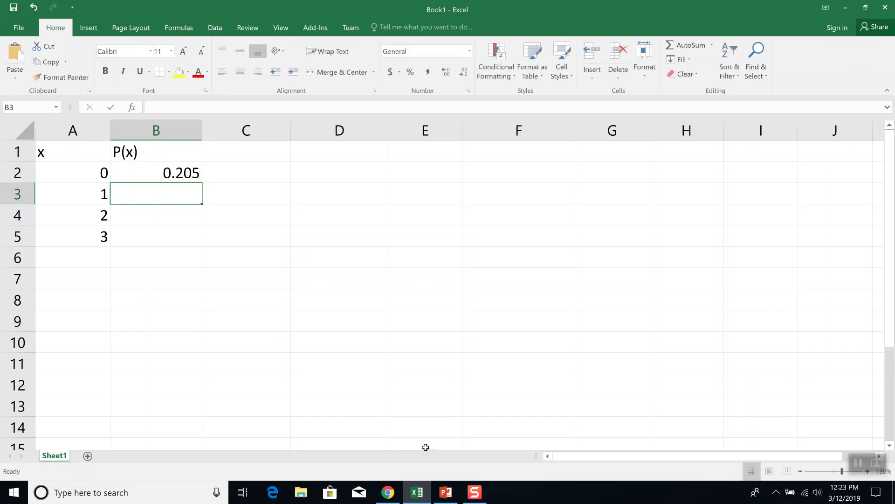
{"action": "key", "text": "alt+Tab"}
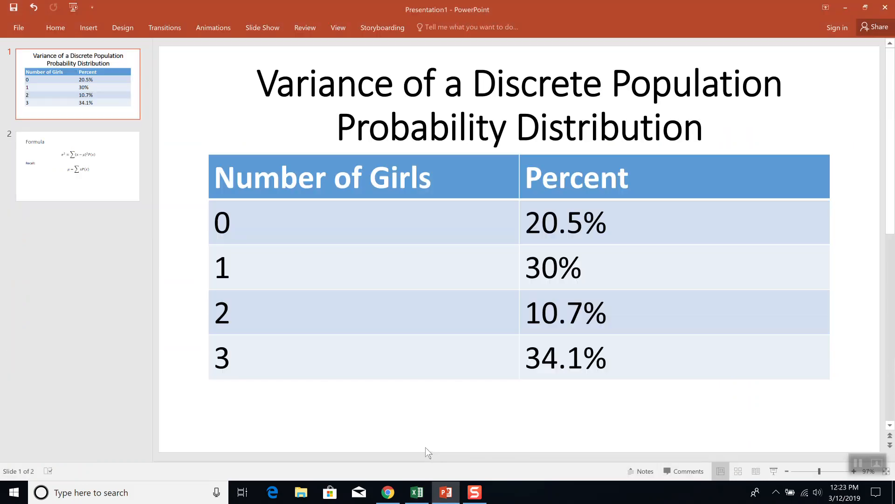
{"action": "key", "text": "alt+Tab"}
{"action": "type", "text": "0.30"}
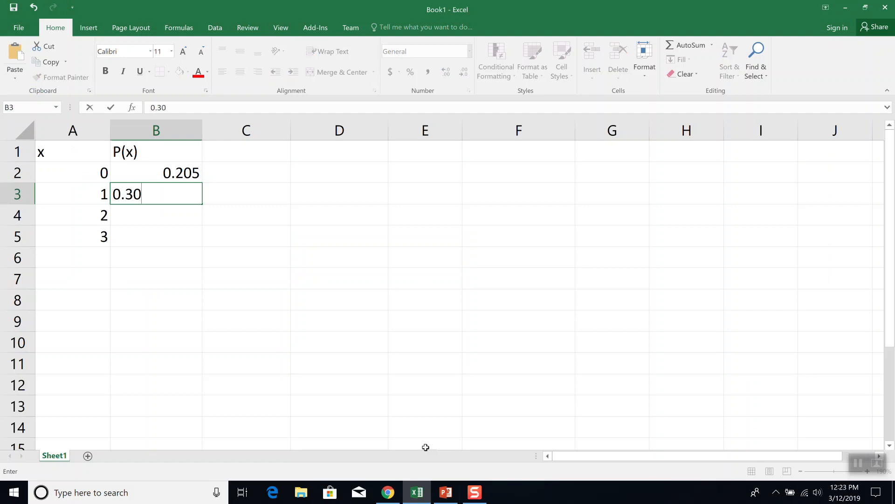
{"action": "key", "text": "Return"}
- Using the PowerPoint table's remaining percentages, enter 0.107 in B4 and 0.341 in B5 of the Excel sheet
{"action": "key", "text": "alt+Tab"}
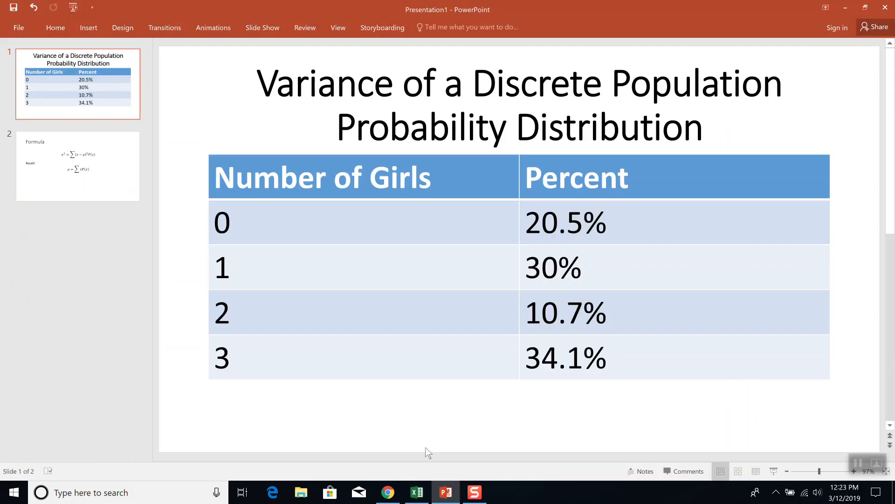
{"action": "key", "text": "alt+Tab"}
{"action": "type", "text": "0.107"}
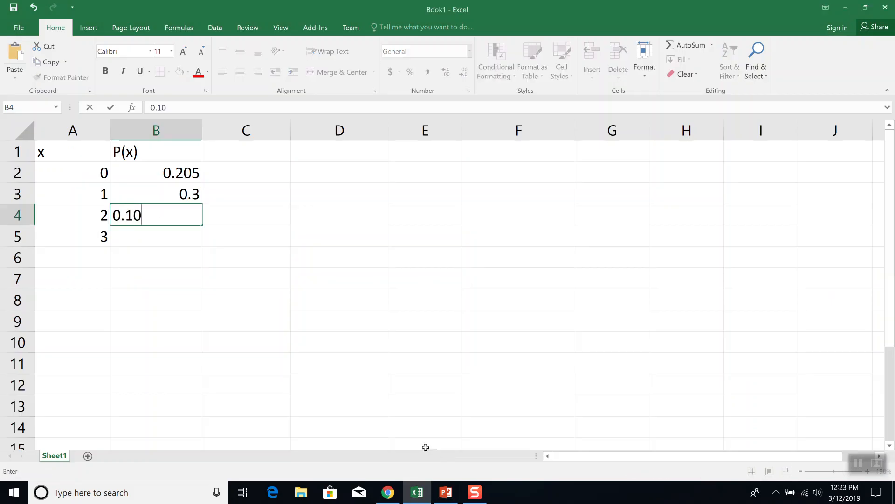
{"action": "key", "text": "Return"}
{"action": "key", "text": "alt+Tab"}
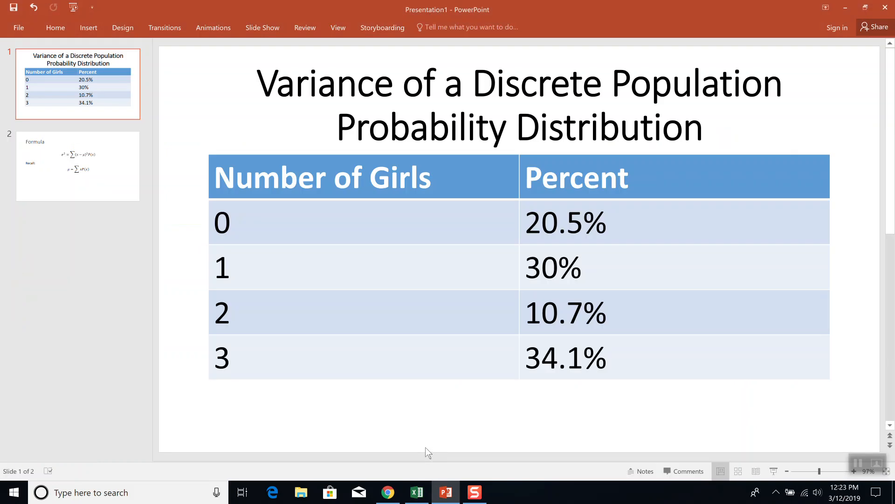
{"action": "key", "text": "alt+Tab"}
{"action": "type", "text": "0.341"}
{"action": "key", "text": "Return"}
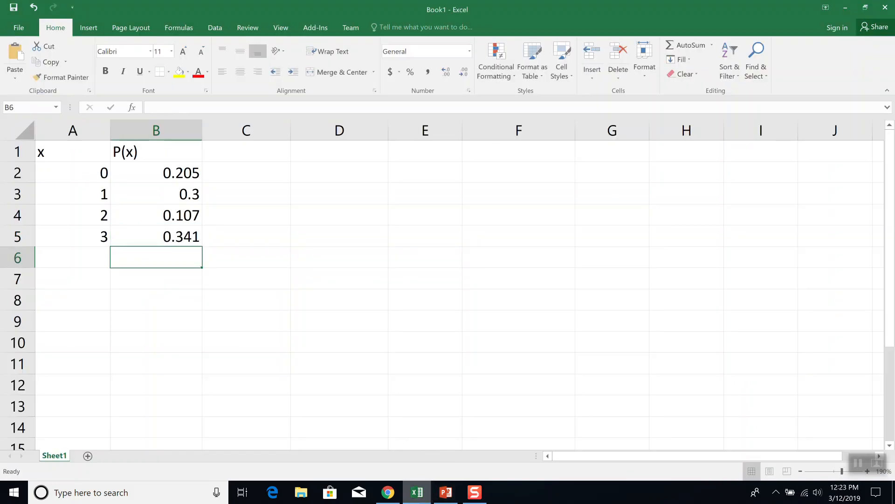
- Consult the variance and mean formulas on PowerPoint's Formula slide and enter the heading "x times P(x)" in C1 of the Excel sheet
{"action": "left_click", "coordinate": [422, 490]}
{"action": "left_click", "coordinate": [81, 162]}
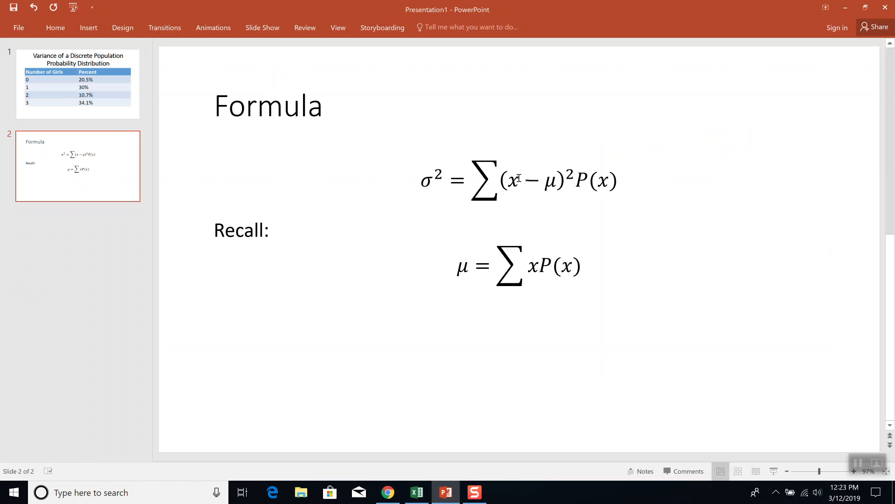
{"action": "double_click", "coordinate": [553, 182]}
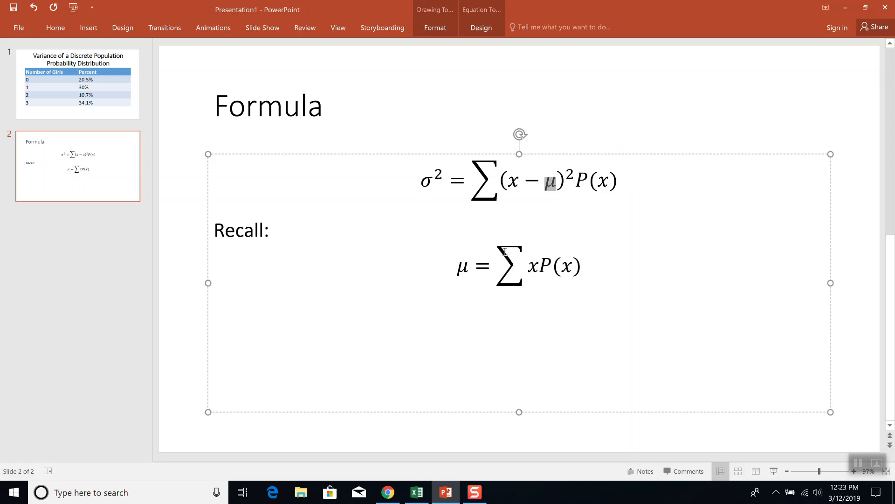
{"action": "key", "text": "alt+Tab"}
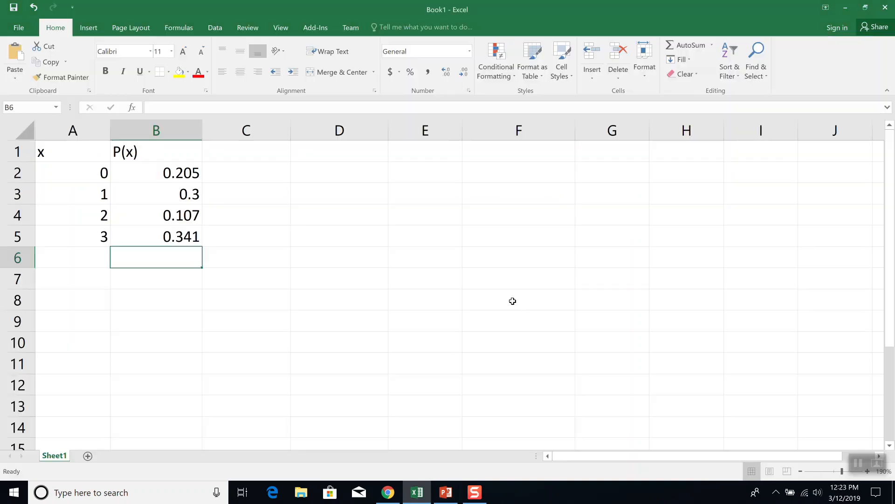
{"action": "left_click", "coordinate": [237, 148]}
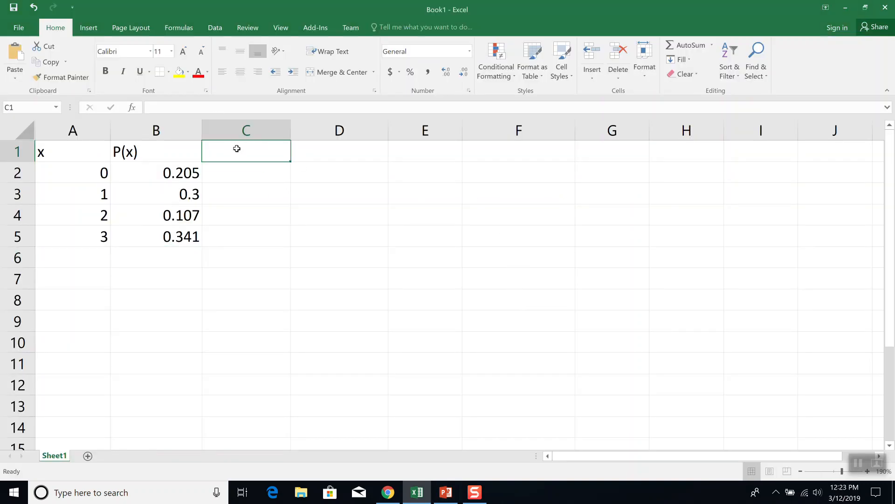
{"action": "type", "text": "x times P(x)"}
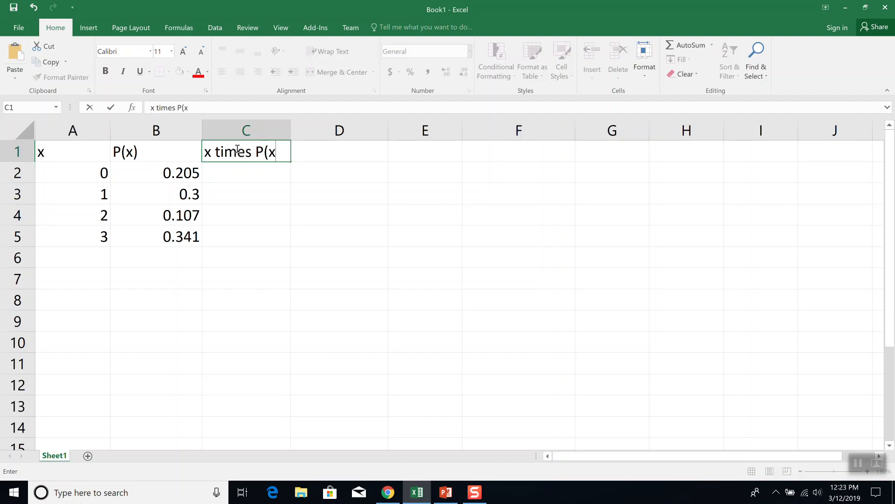
{"action": "key", "text": "ctrl+Return"}
- Enter the formula =A2*B2 in C2 and fill it down through C5
{"action": "key", "text": "Down"}
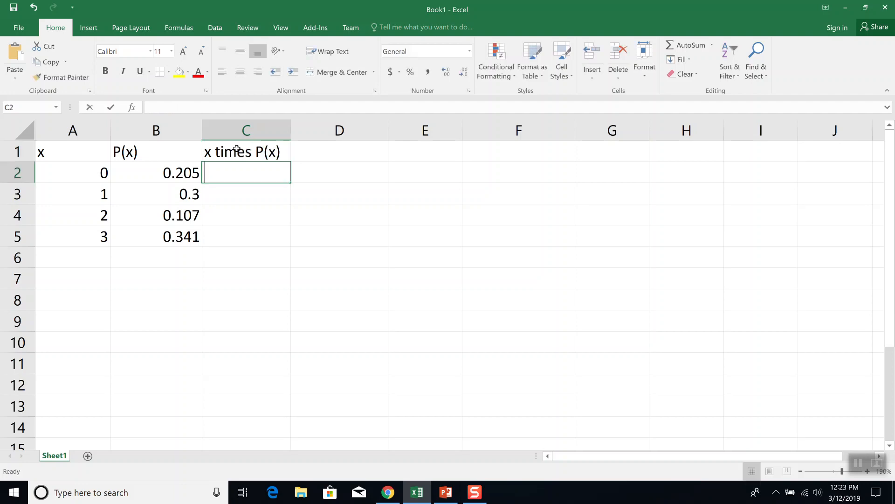
{"action": "type", "text": "="}
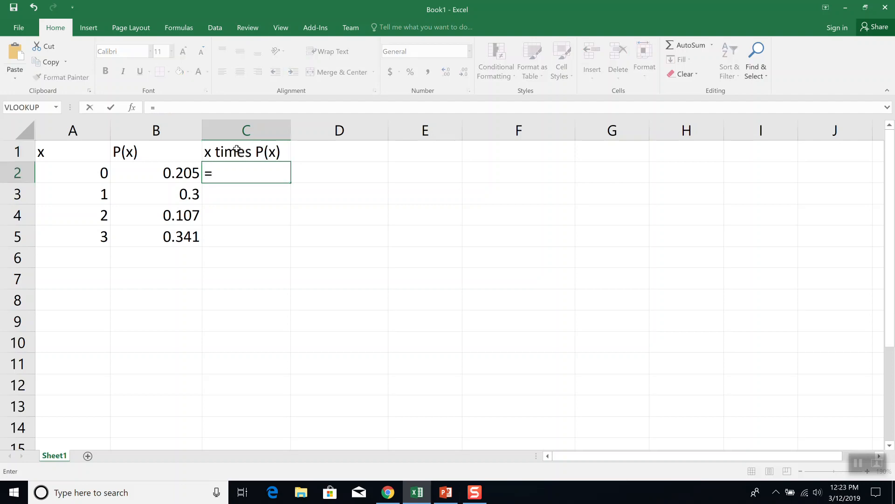
{"action": "type", "text": "A2*"}
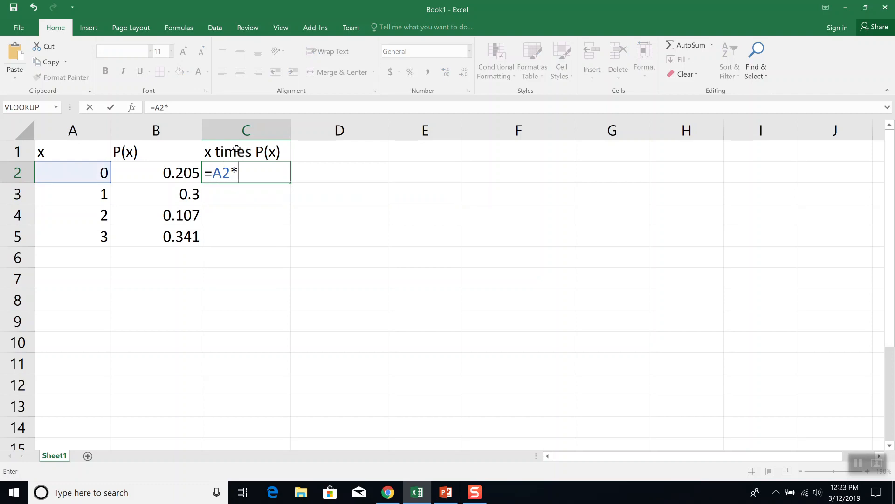
{"action": "type", "text": "B2"}
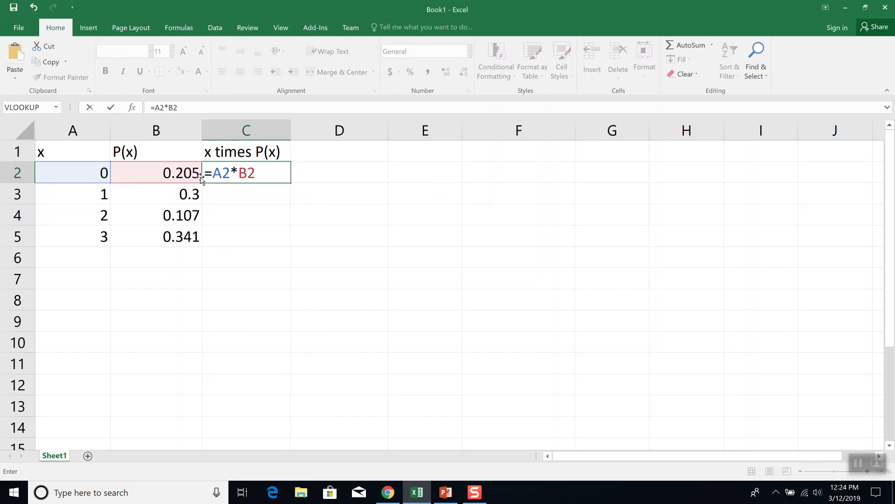
{"action": "key", "text": "Return"}
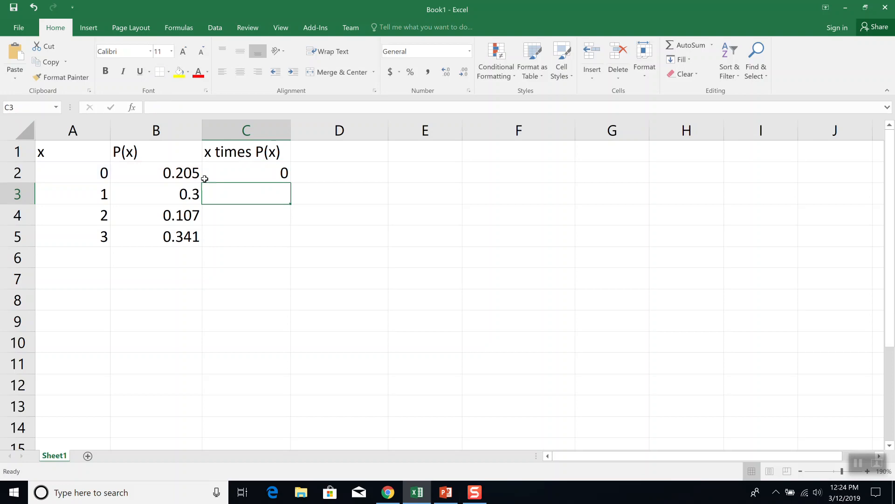
{"action": "left_click", "coordinate": [256, 169]}
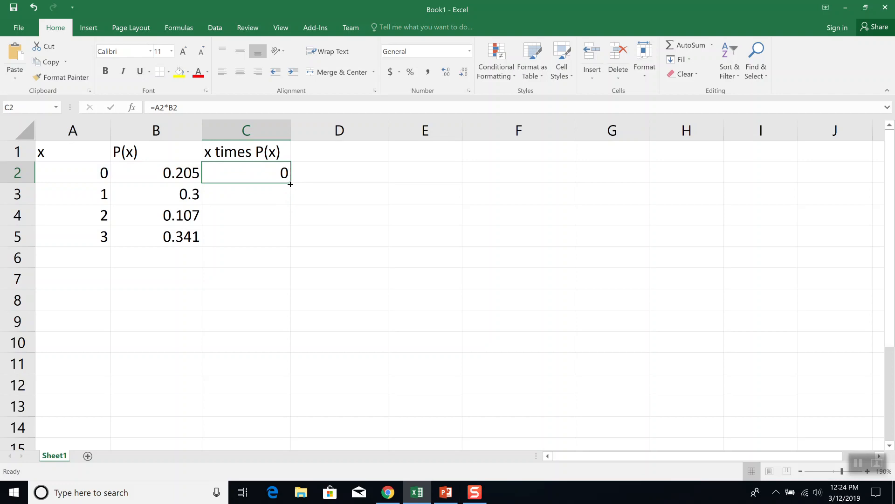
{"action": "left_click_drag", "start_coordinate": [290, 184], "coordinate": [284, 242]}
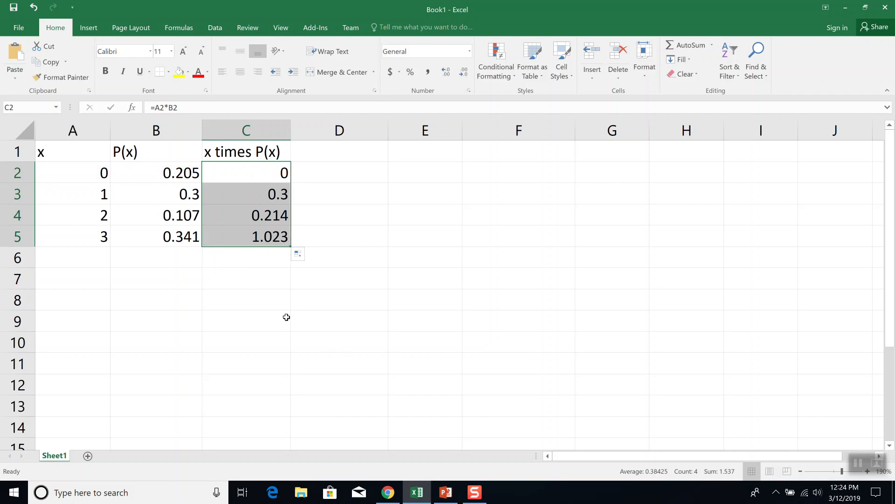
- Check the mean formula in PowerPoint, total C2:C5 with =SUM(C2:C5) in Excel cell C6, and label it "mean" in C7
{"action": "key", "text": "alt+Tab"}
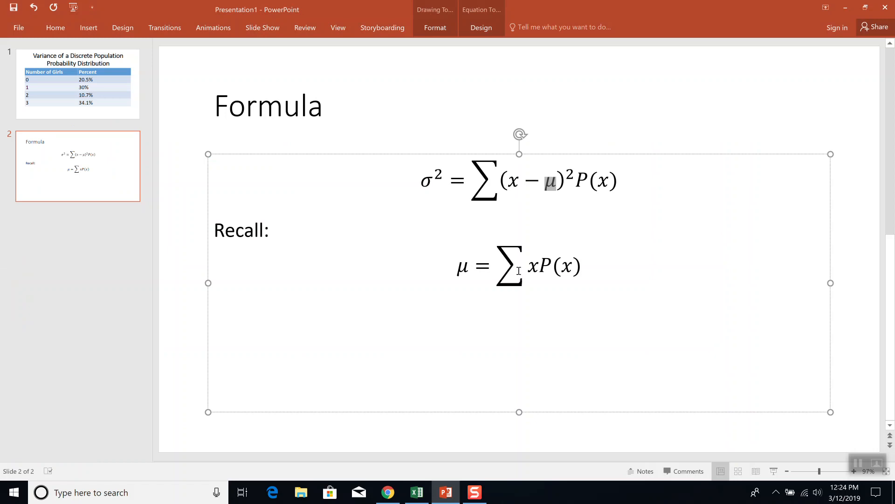
{"action": "key", "text": "alt+Tab"}
{"action": "left_click", "coordinate": [252, 254]}
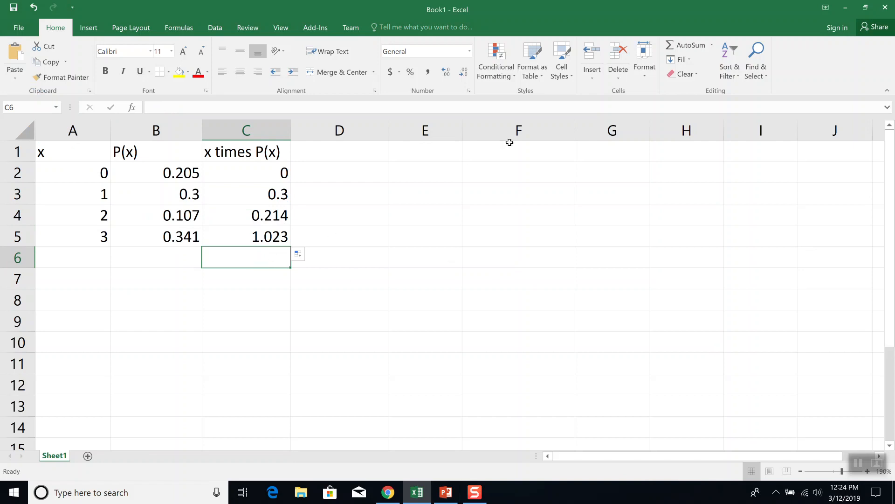
{"action": "left_click", "coordinate": [689, 46]}
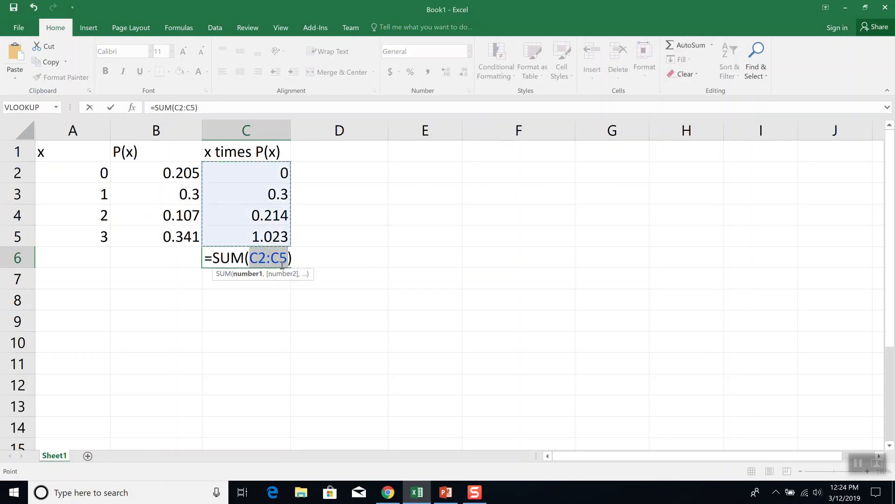
{"action": "left_click", "coordinate": [110, 108]}
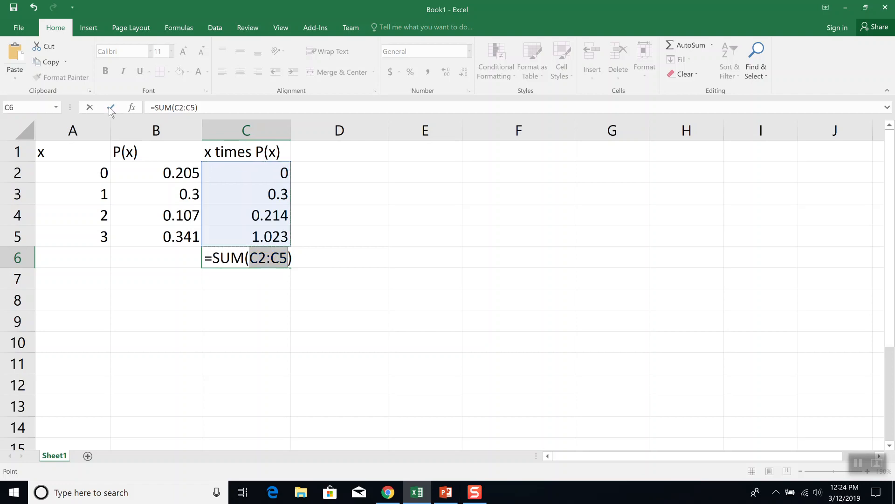
{"action": "left_click", "coordinate": [261, 277]}
{"action": "type", "text": "mean"}
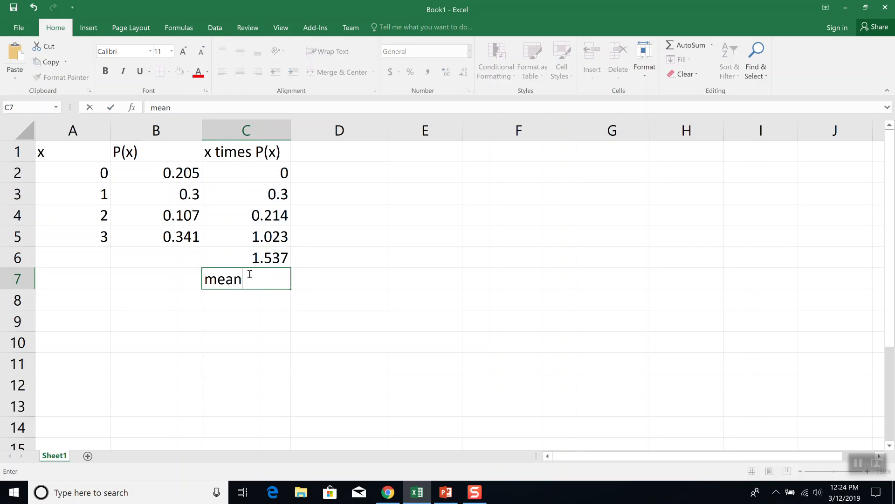
{"action": "key", "text": "Return"}
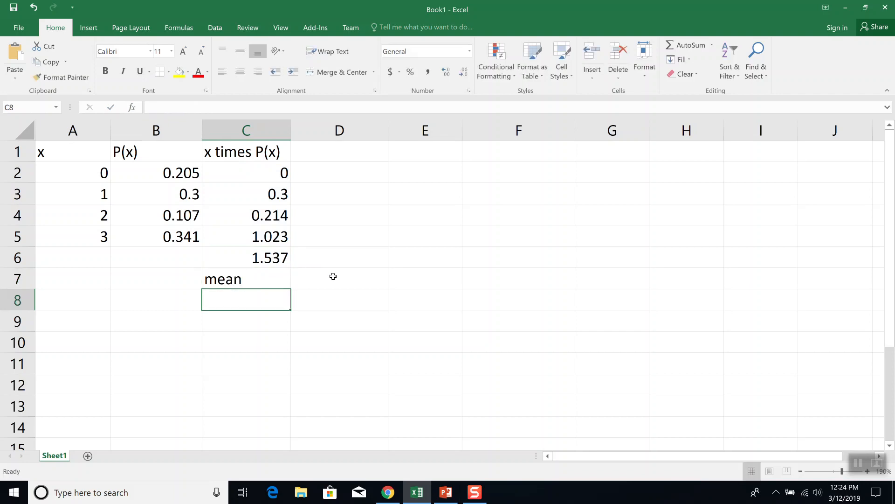
- Consult the (x − μ) term of the variance formula in PowerPoint and enter the heading "x - mu" in D1 of the Excel sheet
{"action": "key", "text": "alt+Tab"}
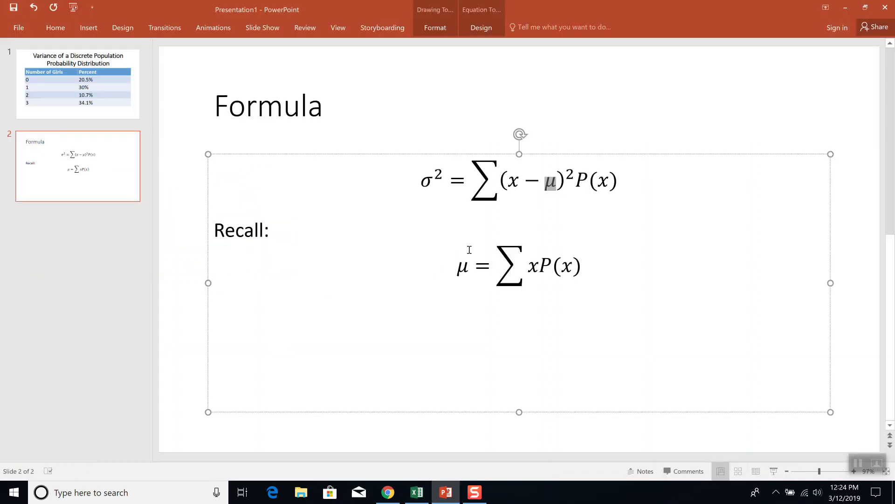
{"action": "left_click", "coordinate": [558, 182]}
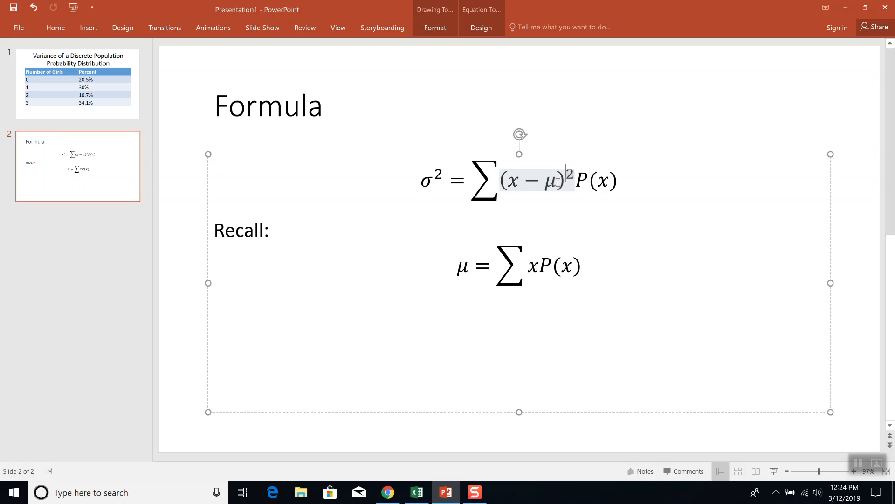
{"action": "left_click_drag", "start_coordinate": [558, 182], "coordinate": [535, 182]}
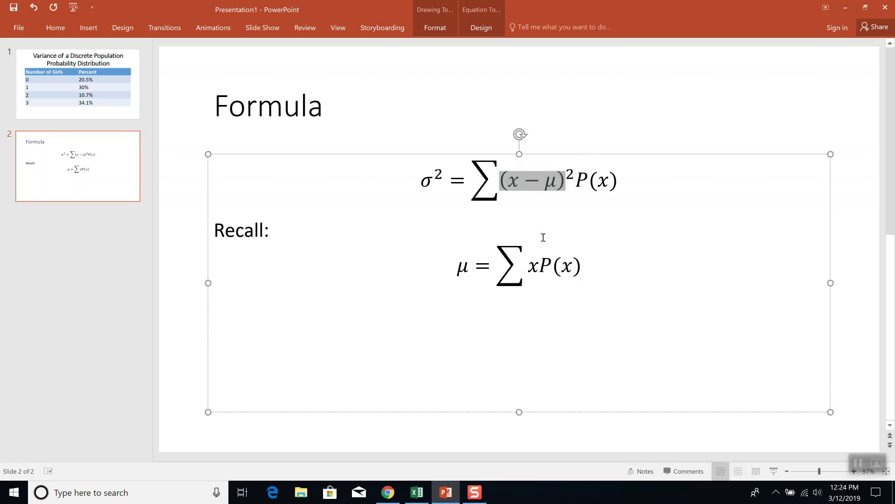
{"action": "key", "text": "alt+Tab"}
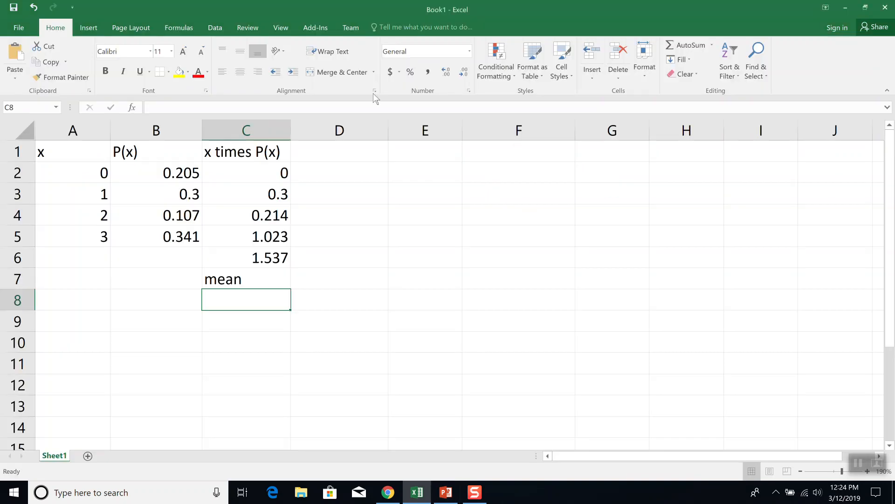
{"action": "left_click", "coordinate": [352, 148]}
{"action": "type", "text": "x - mu"}
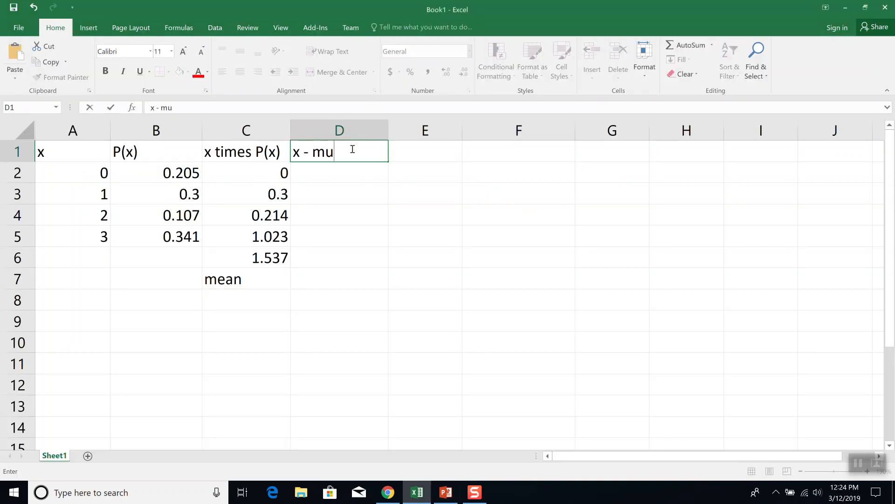
{"action": "key", "text": "Return"}
- Enter the formula =A2-$C$6 in D2 and fill it down through D5
{"action": "type", "text": "="}
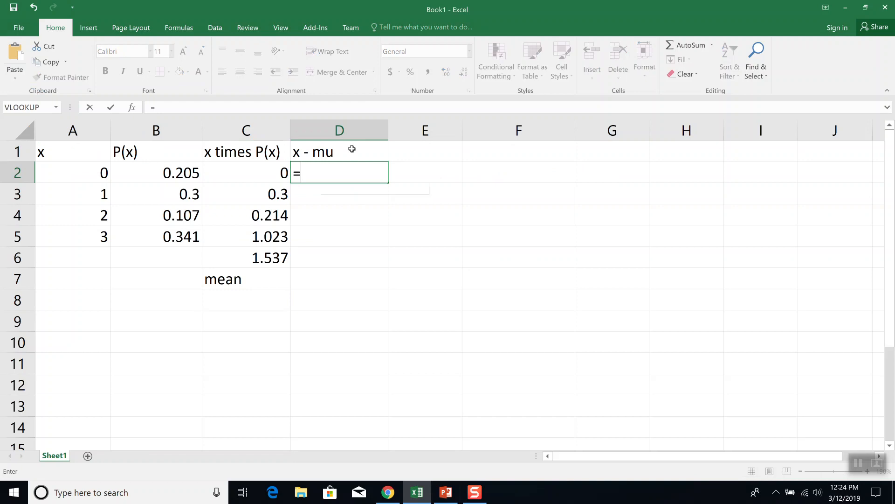
{"action": "type", "text": "A2-"}
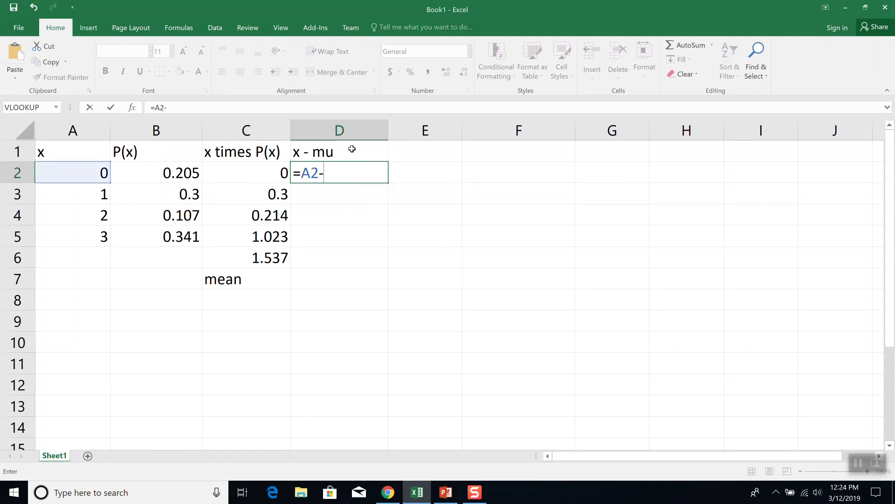
{"action": "type", "text": "$C$6"}
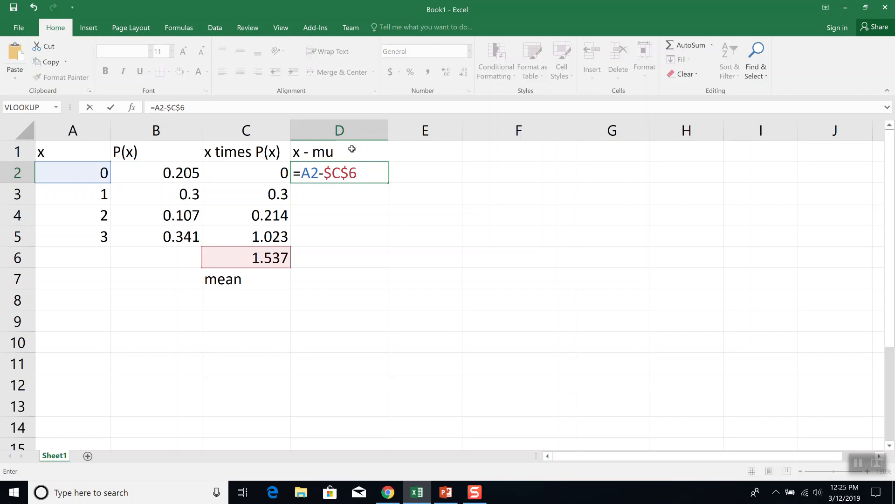
{"action": "key", "text": "Return"}
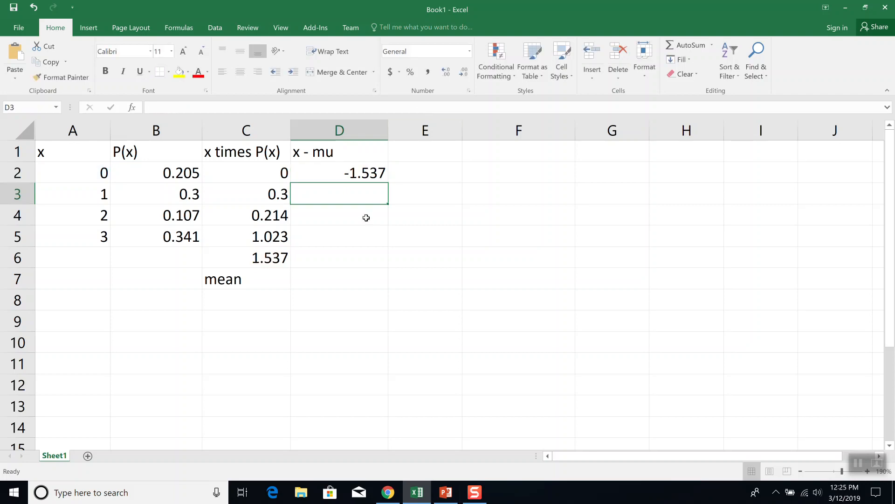
{"action": "left_click", "coordinate": [373, 174]}
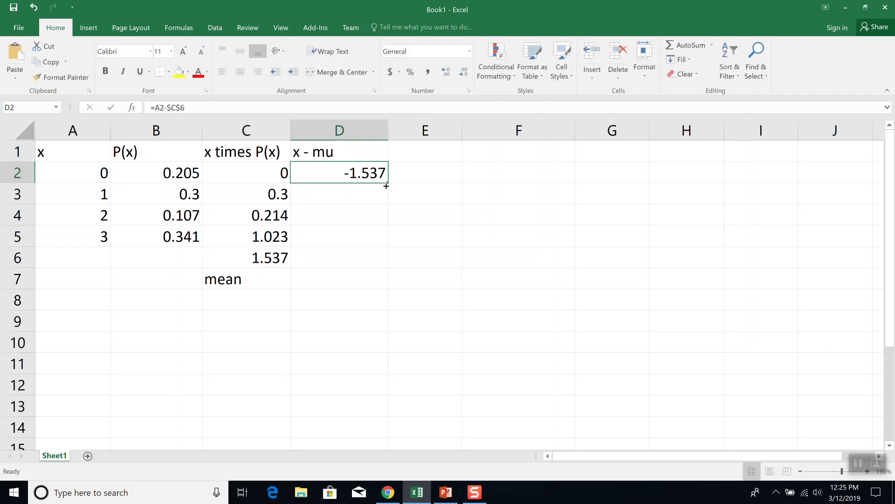
{"action": "left_click_drag", "start_coordinate": [384, 186], "coordinate": [390, 242]}
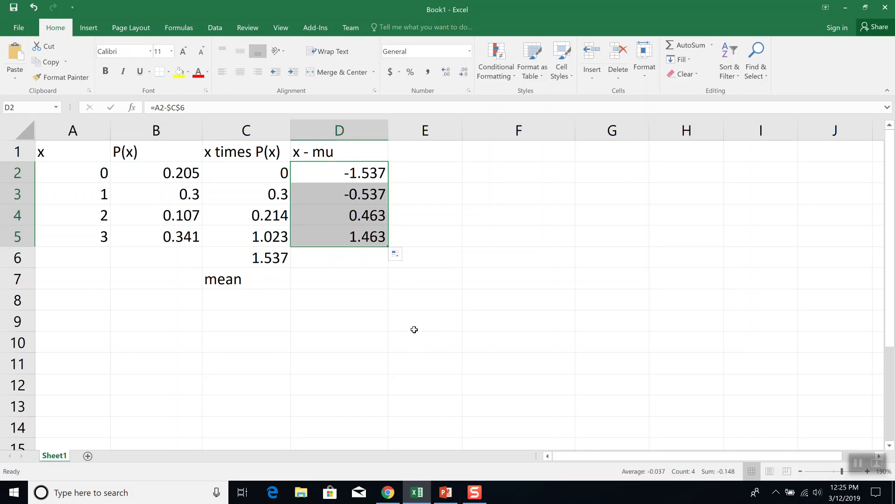
- Consult the squared (x − μ) term in PowerPoint's variance formula and enter the heading "(x - mu)^2" in E1 of the Excel sheet
{"action": "key", "text": "alt+Tab"}
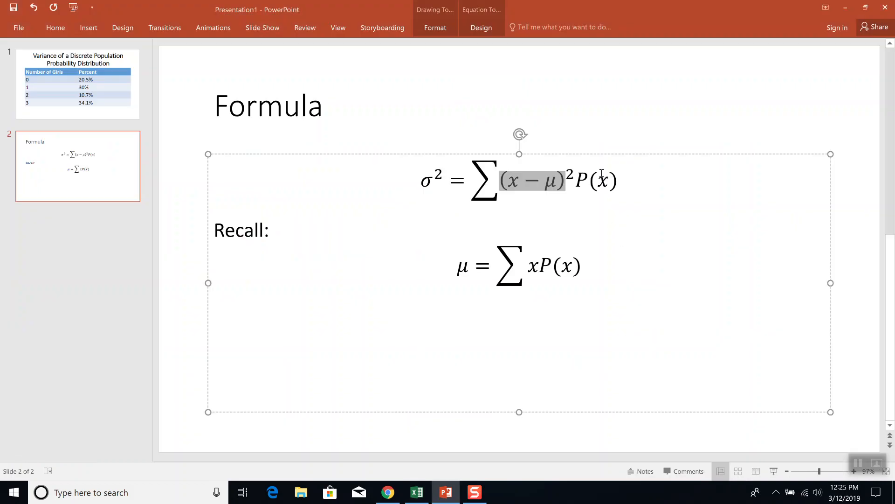
{"action": "left_click_drag", "start_coordinate": [574, 179], "coordinate": [510, 194]}
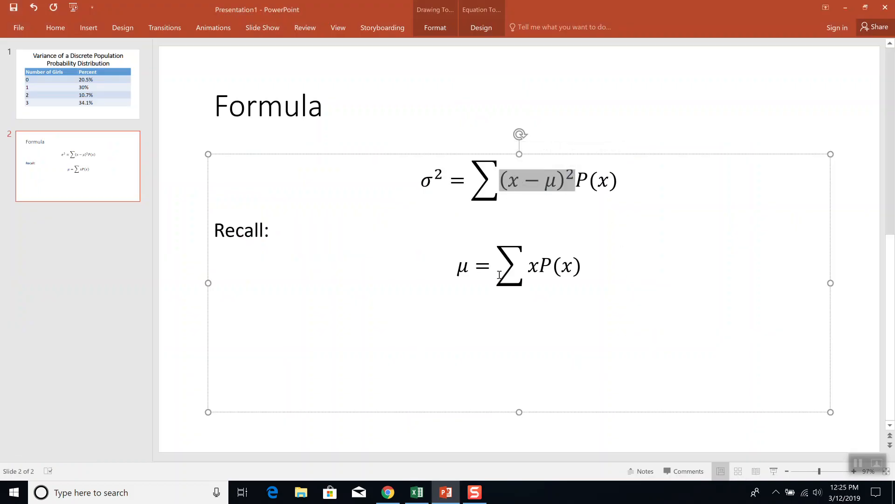
{"action": "key", "text": "alt+Tab"}
{"action": "left_click", "coordinate": [435, 150]}
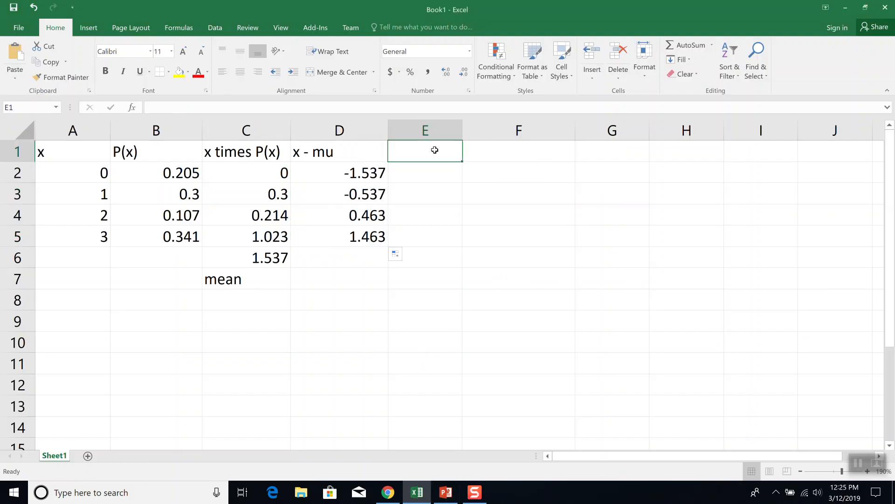
{"action": "type", "text": "(x - mu"}
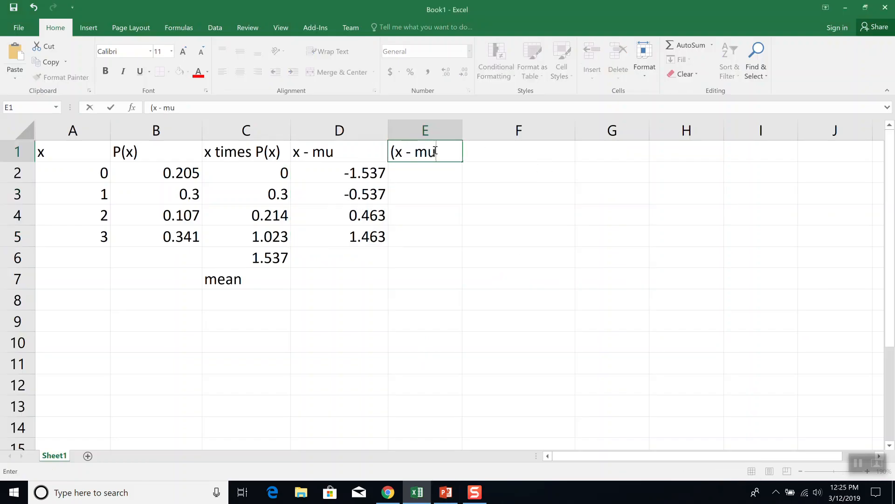
{"action": "type", "text": ")^2"}
{"action": "key", "text": "Return"}
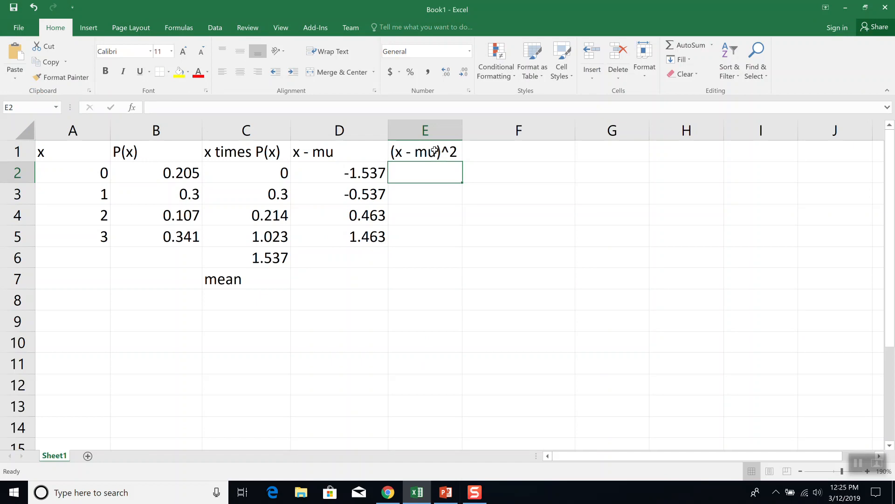
- Enter the formula =D2*D2 in E2 and fill it down through E5
{"action": "type", "text": "="}
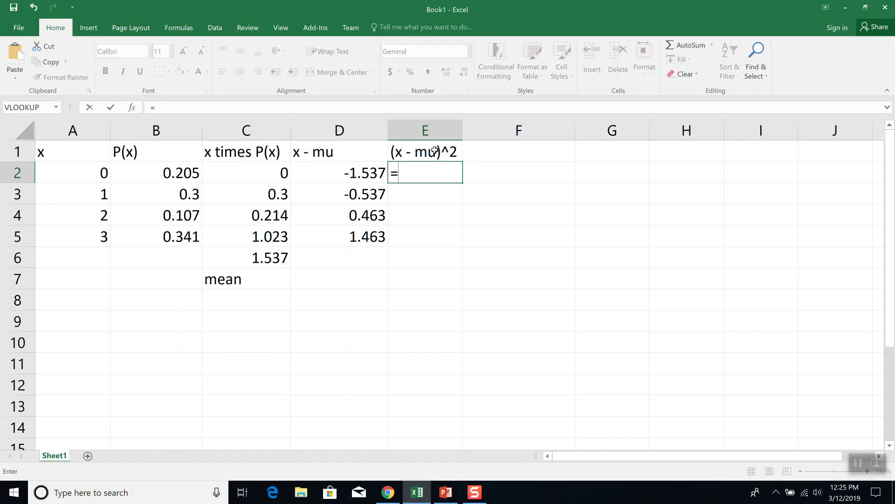
{"action": "key", "text": "Left"}
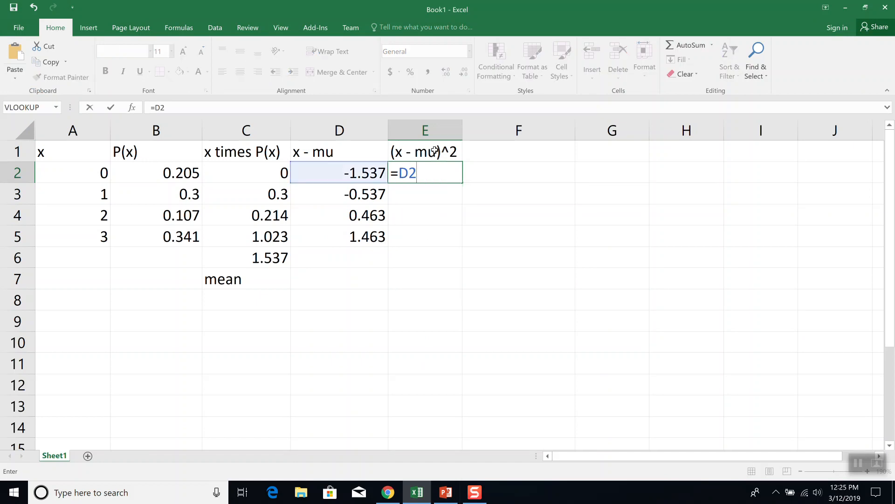
{"action": "type", "text": "*D2"}
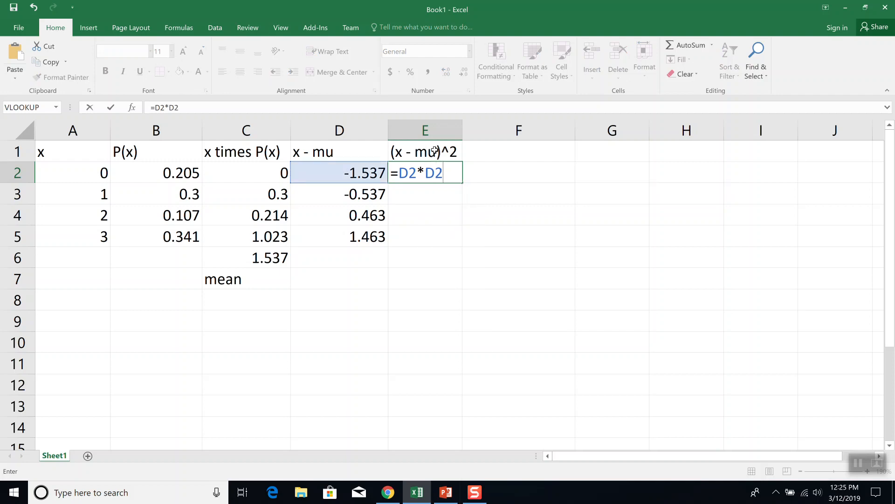
{"action": "key", "text": "Return"}
{"action": "left_click", "coordinate": [447, 172]}
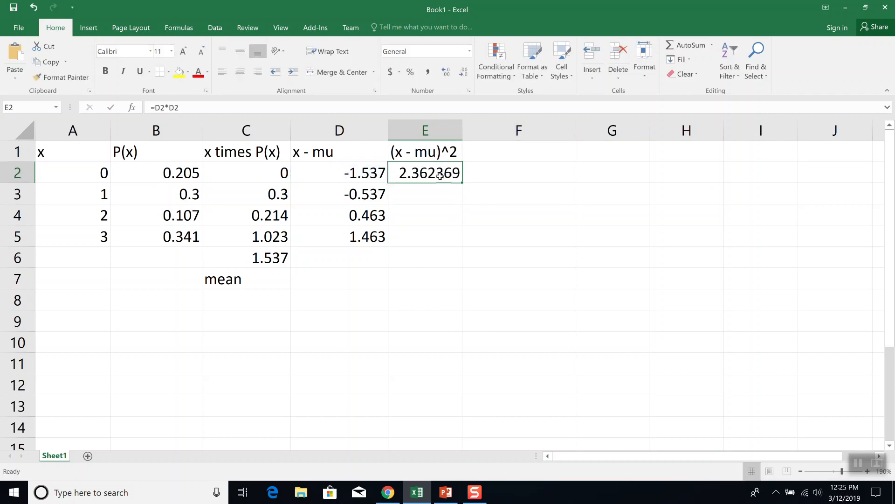
{"action": "left_click_drag", "start_coordinate": [461, 185], "coordinate": [462, 246]}
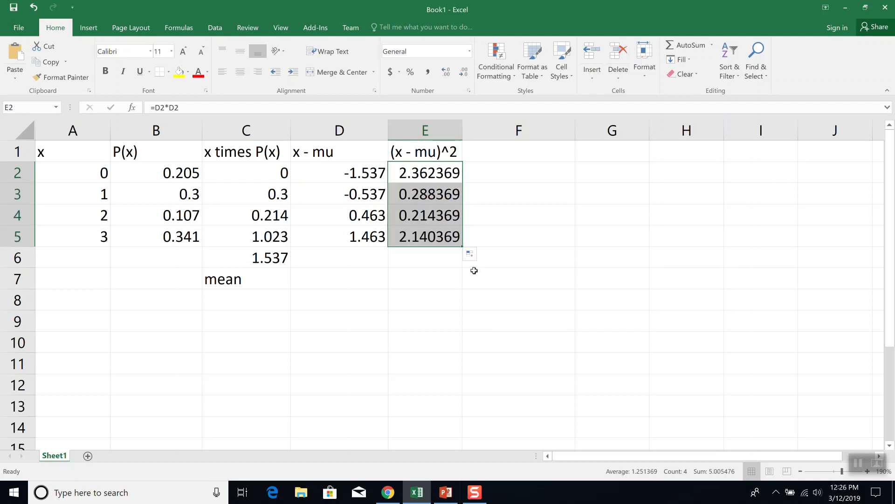
- Consult the full summed term of PowerPoint's variance formula and enter the heading "(x-mu)^2P(x)" in F1 of the Excel sheet
{"action": "key", "text": "alt+Tab"}
{"action": "left_click_drag", "start_coordinate": [625, 181], "coordinate": [523, 183]}
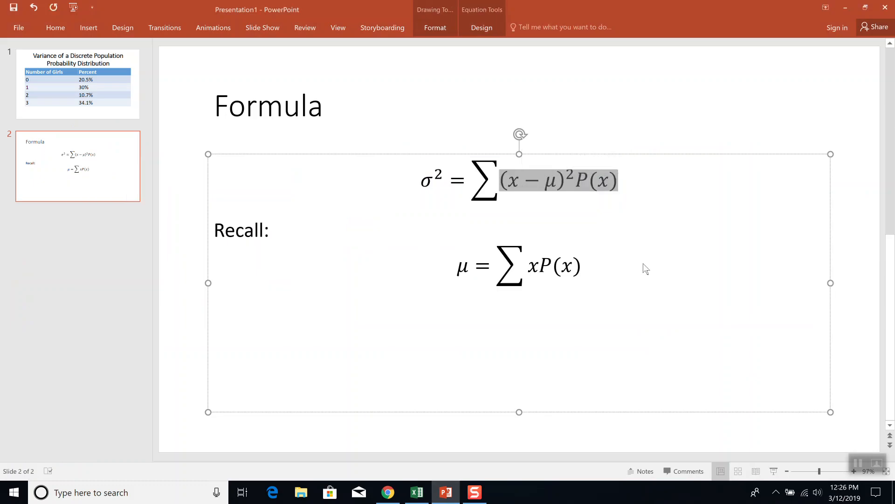
{"action": "key", "text": "alt+Tab"}
{"action": "left_click", "coordinate": [524, 152]}
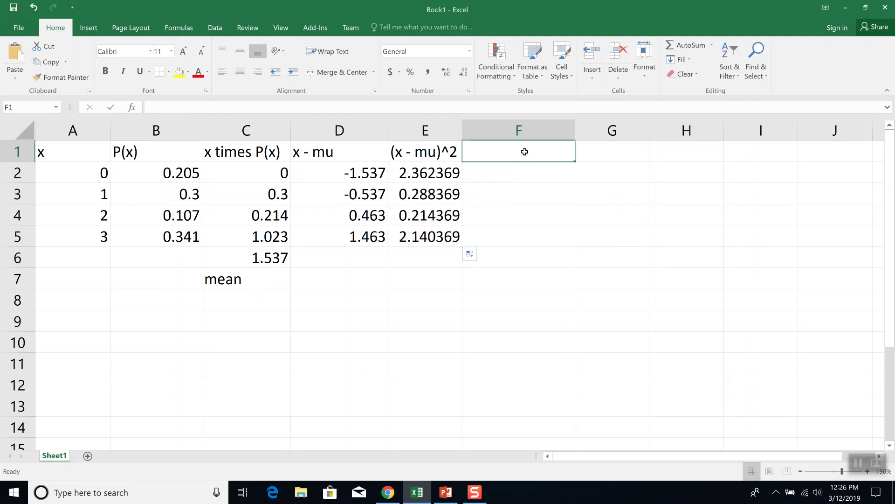
{"action": "type", "text": "(x-mu)^2P(x)"}
{"action": "key", "text": "ctrl+Return"}
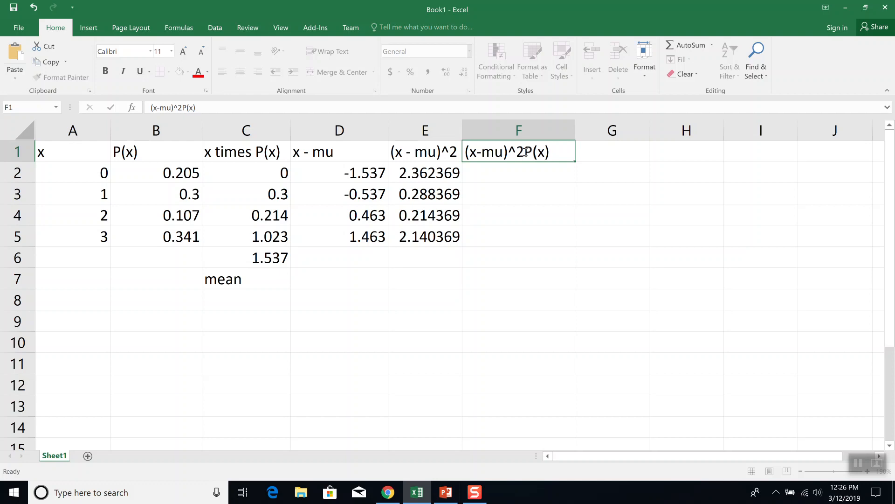
- Enter the formula =E2*B2 in F2 and fill it down through F5
{"action": "key", "text": "Down"}
{"action": "type", "text": "=E2*"}
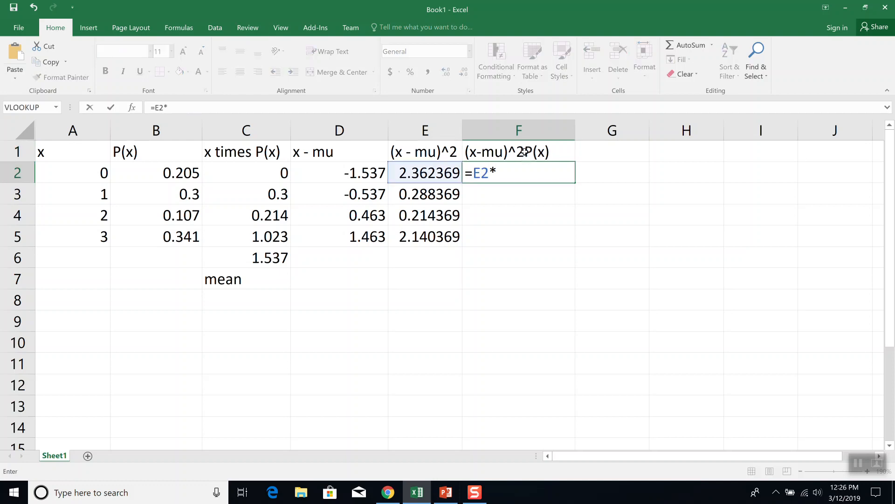
{"action": "type", "text": "B2"}
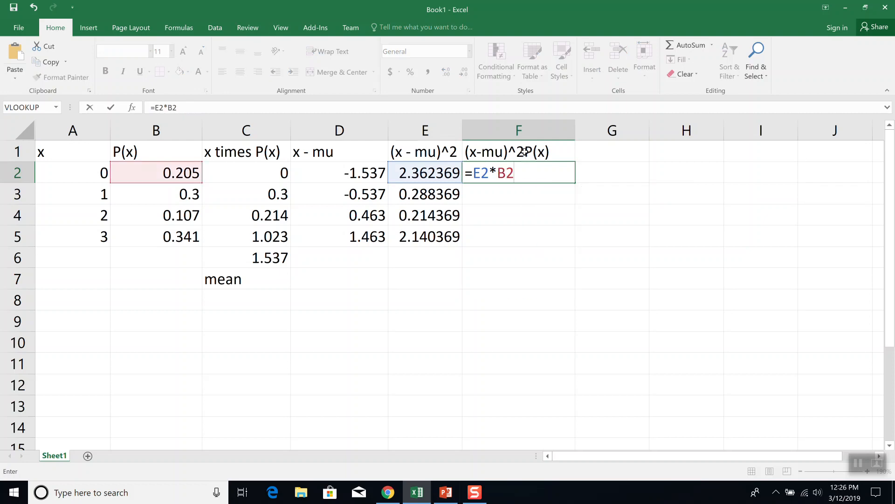
{"action": "key", "text": "Return"}
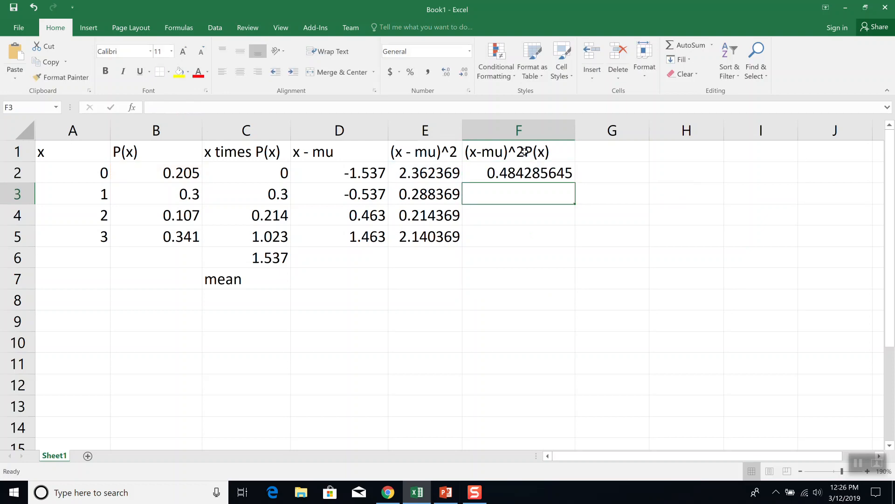
{"action": "left_click", "coordinate": [538, 176]}
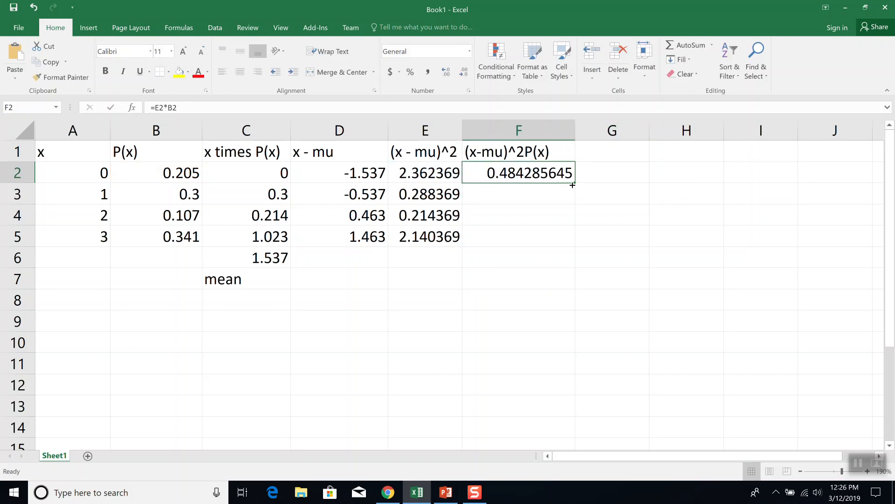
{"action": "left_click_drag", "start_coordinate": [575, 183], "coordinate": [574, 241]}
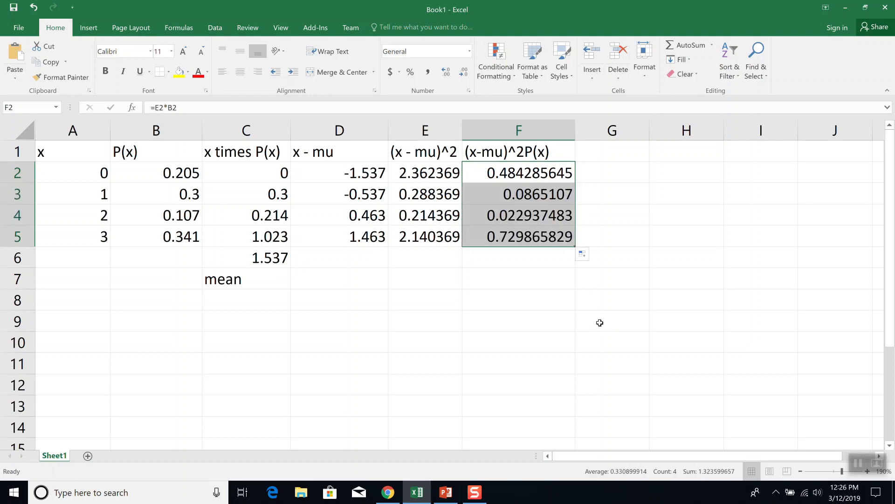
- Check the summation in PowerPoint's variance formula and total F2:F5 with =SUM(F2:F5) in Excel cell F6
{"action": "key", "text": "alt+Tab"}
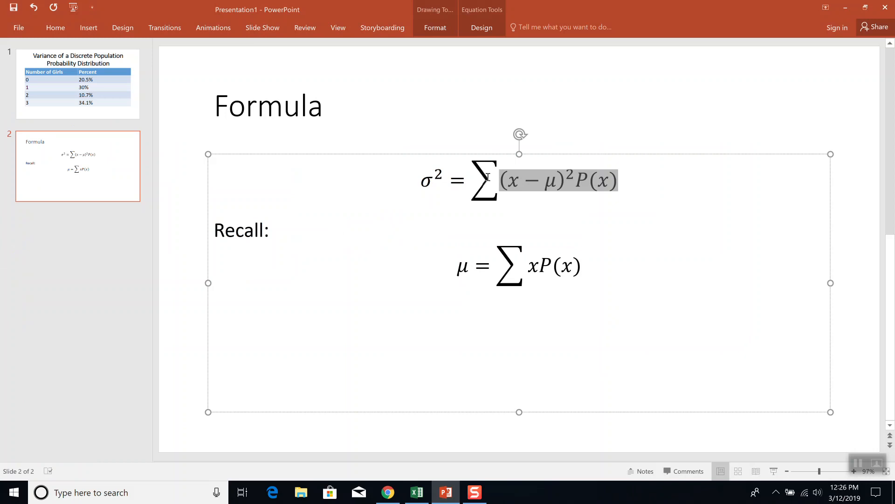
{"action": "key", "text": "alt+Tab"}
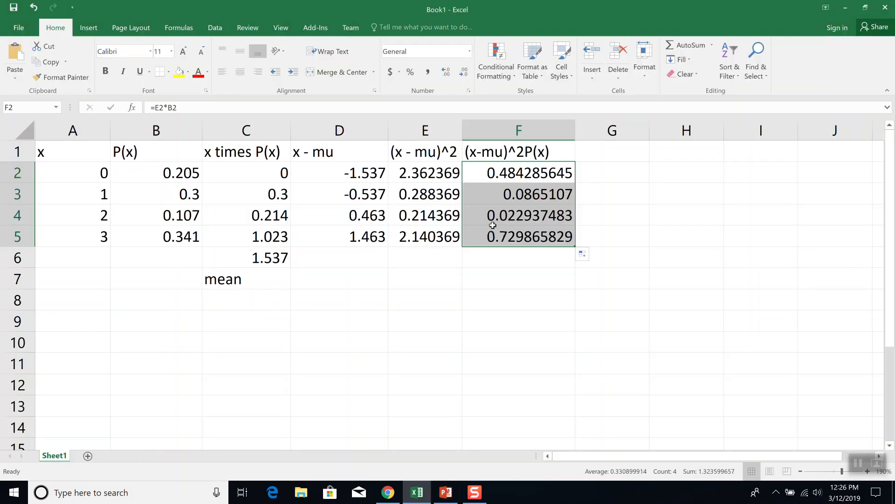
{"action": "left_click", "coordinate": [504, 261]}
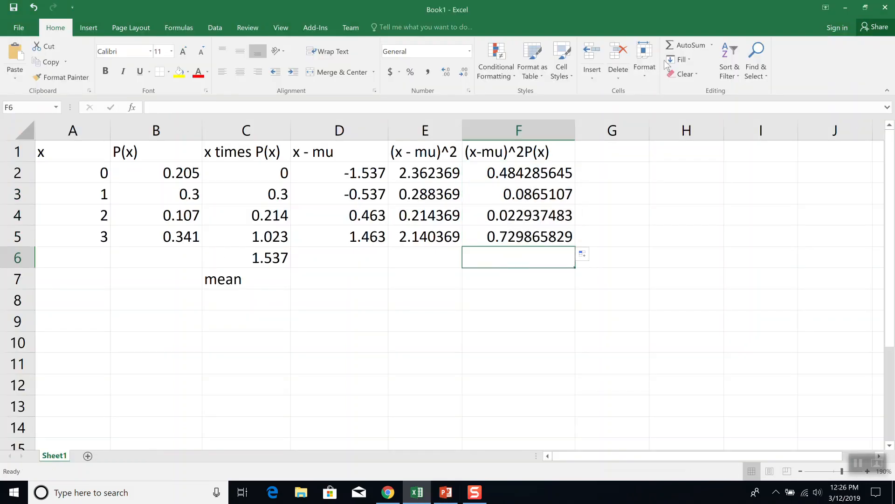
{"action": "left_click", "coordinate": [687, 44]}
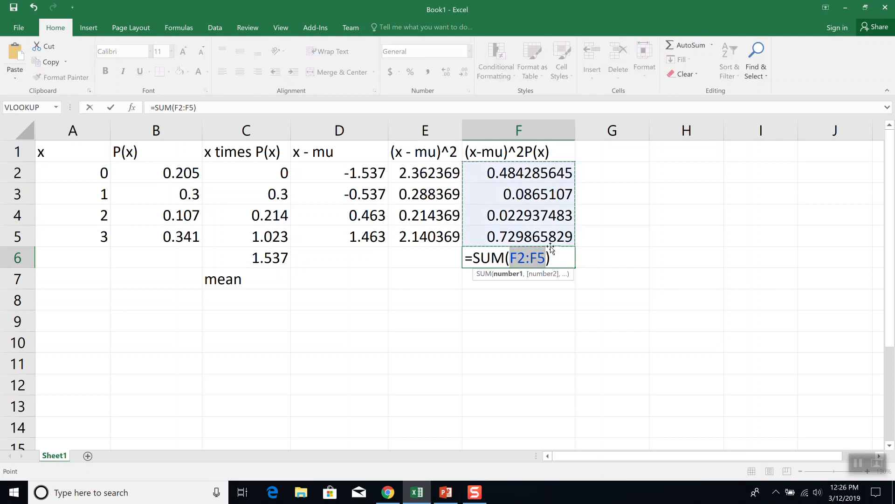
{"action": "left_click", "coordinate": [111, 107]}
- Label the total of the (x-mu)^2P(x) column by entering "variance" in F7
{"action": "left_click", "coordinate": [524, 284]}
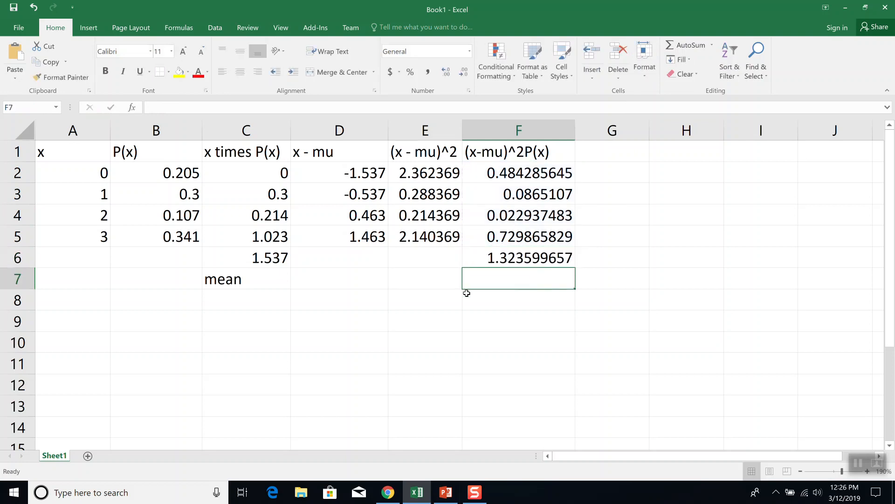
{"action": "type", "text": "var"}
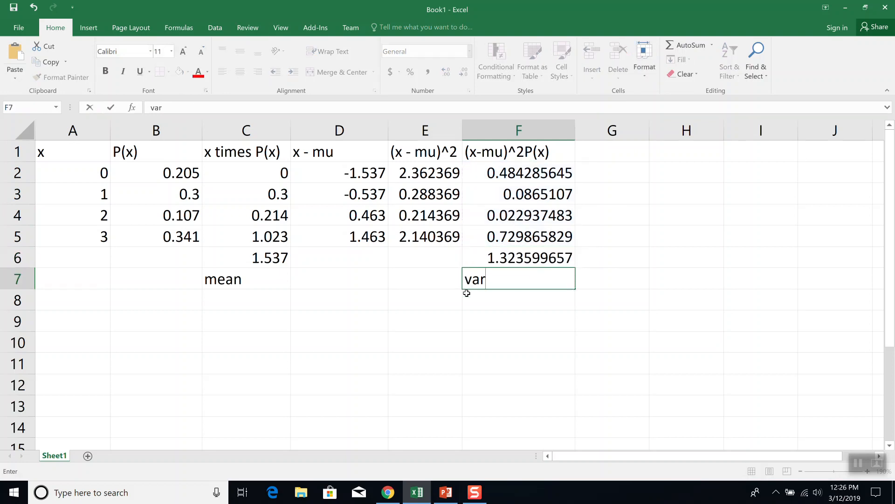
{"action": "type", "text": "iance"}
{"action": "key", "text": "Return"}
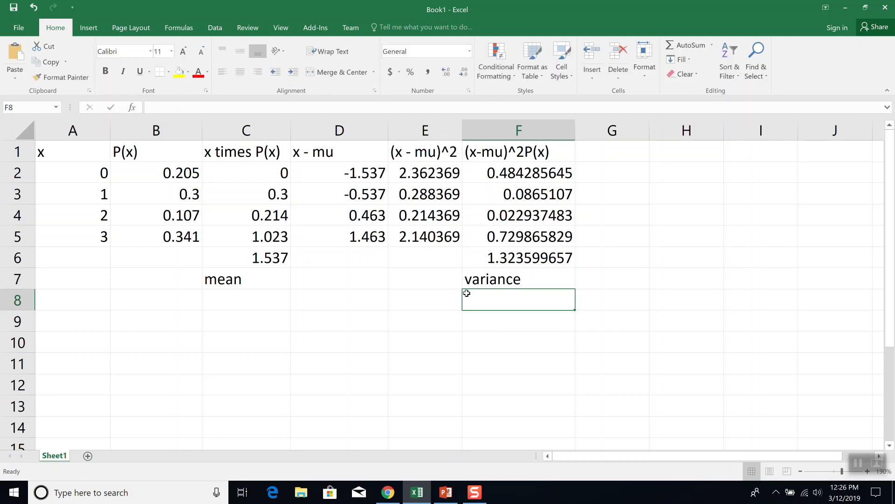
- Switch to PowerPoint and open the first slide to review the number-of-girls probability table
{"action": "key", "text": "alt+Tab"}
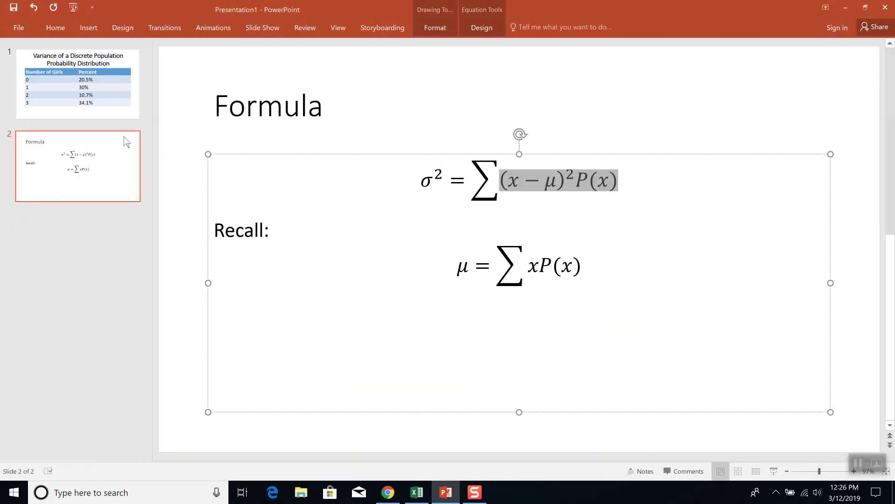
{"action": "left_click", "coordinate": [119, 98]}
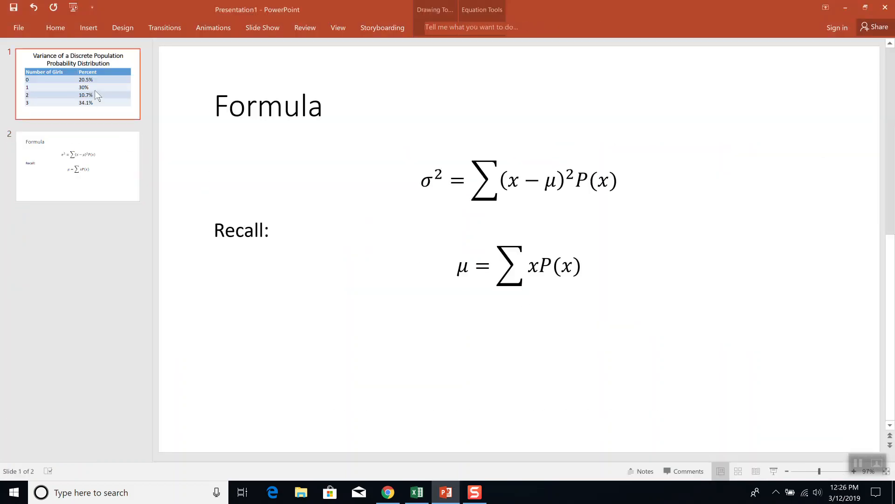